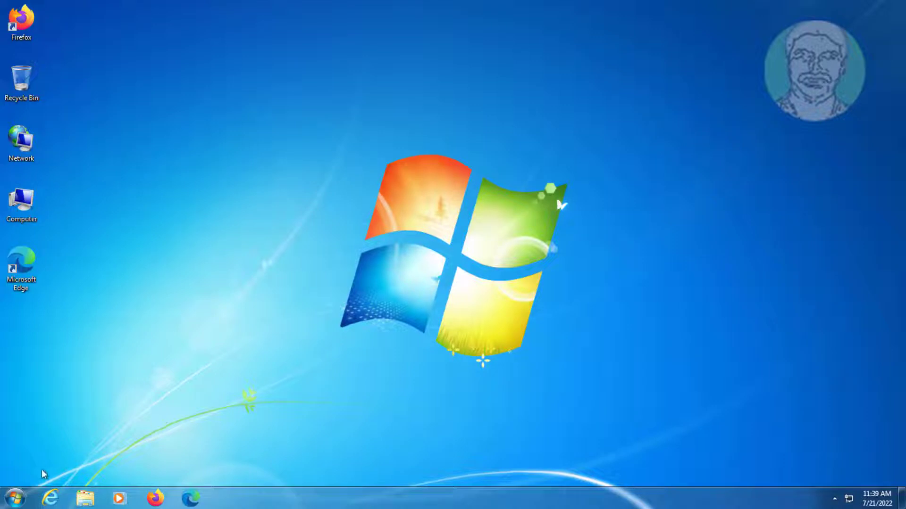
Open Control Panel from the Start menu, showing All Control Panel Items as small icons.
{"action": "left_click", "coordinate": [16, 498]}
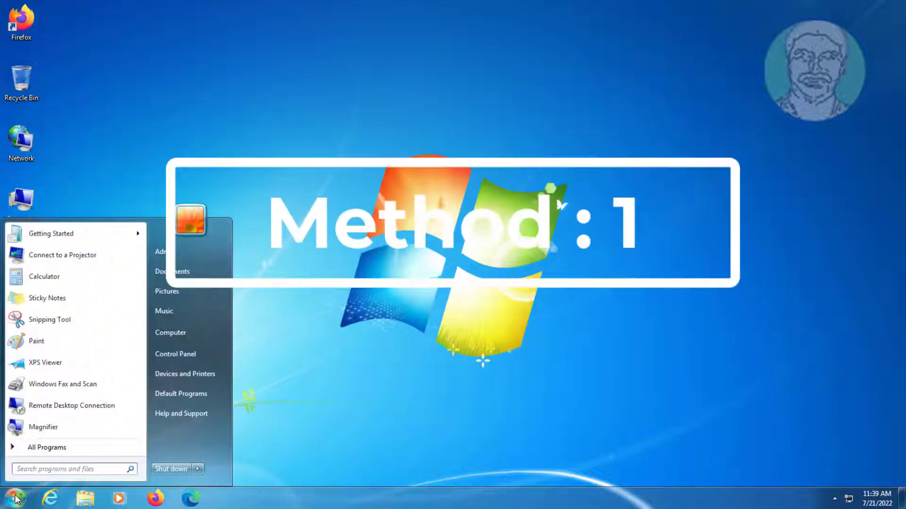
{"action": "left_click", "coordinate": [192, 359]}
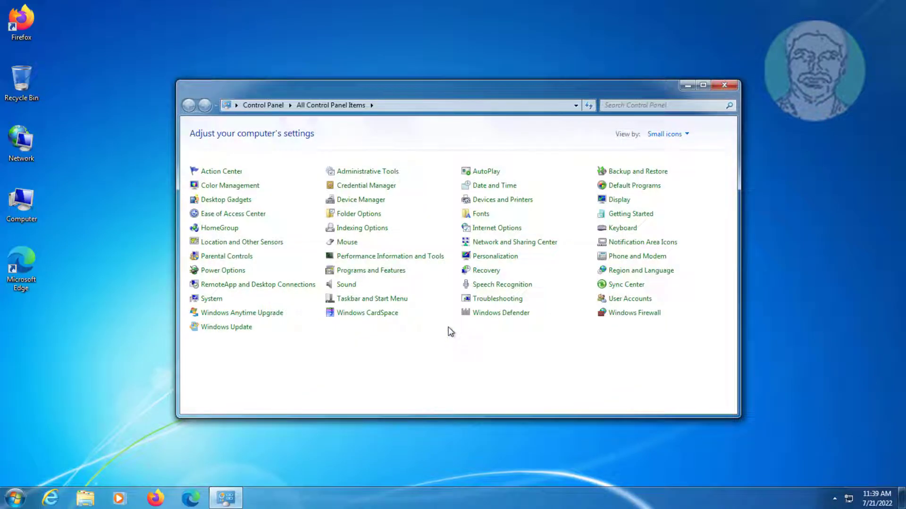
{"action": "key", "text": "i"}
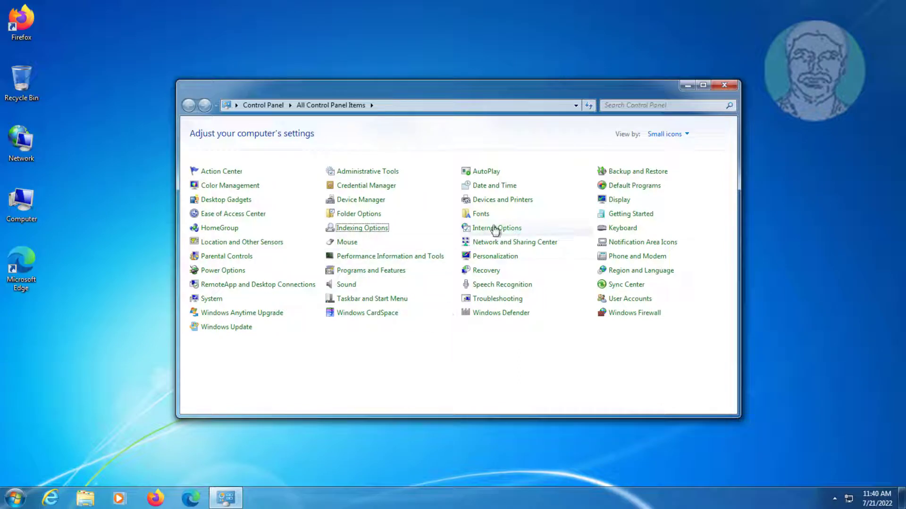
Open the Internet zone's Custom level security settings in Internet Options.
{"action": "left_click", "coordinate": [495, 229]}
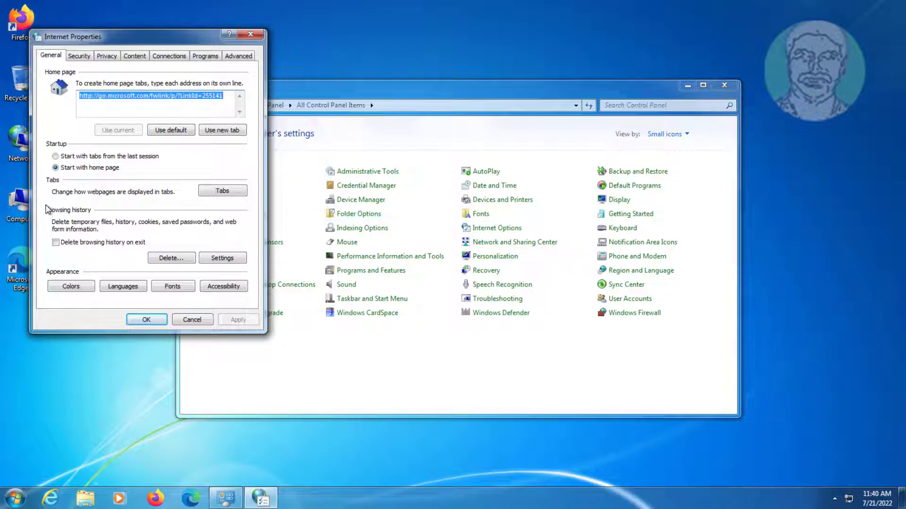
{"action": "left_click", "coordinate": [79, 55]}
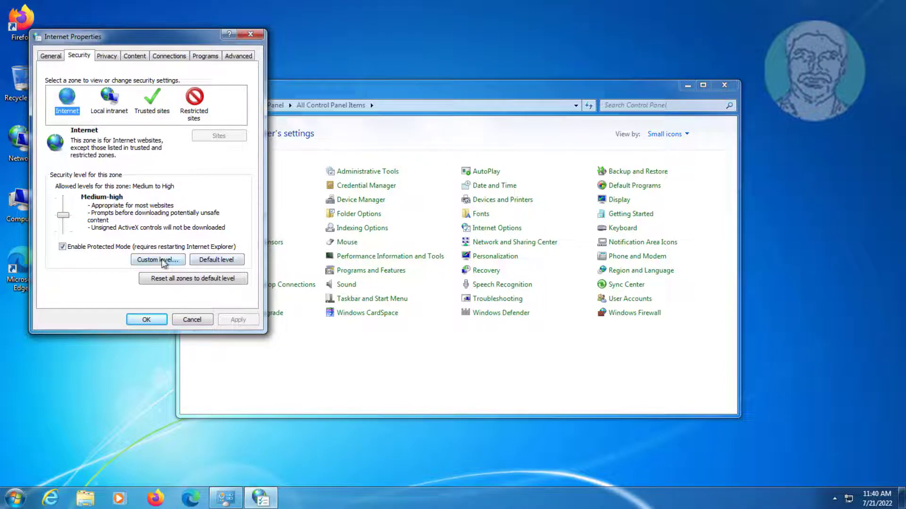
{"action": "left_click", "coordinate": [163, 261]}
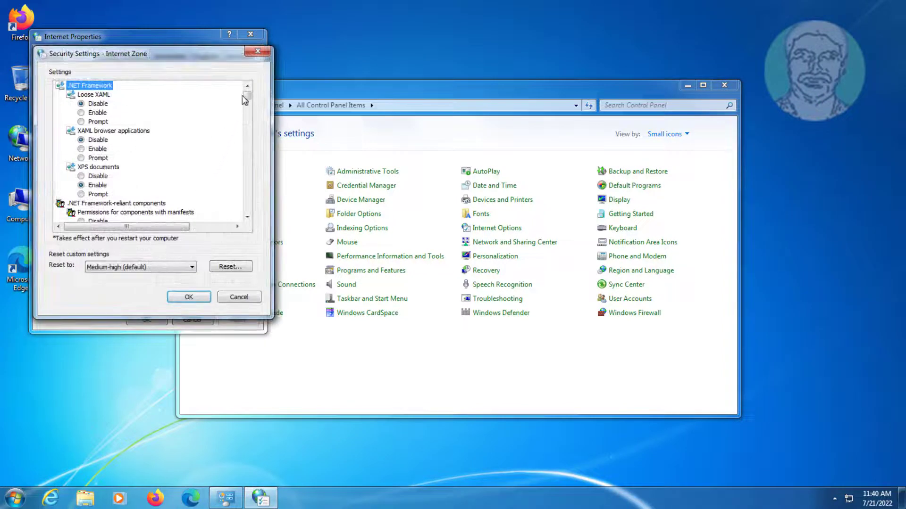
Scroll the Internet zone settings down to Launching applications and unsafe files.
{"action": "scroll", "coordinate": [192, 157], "scroll_direction": "down", "scroll_amount": 6}
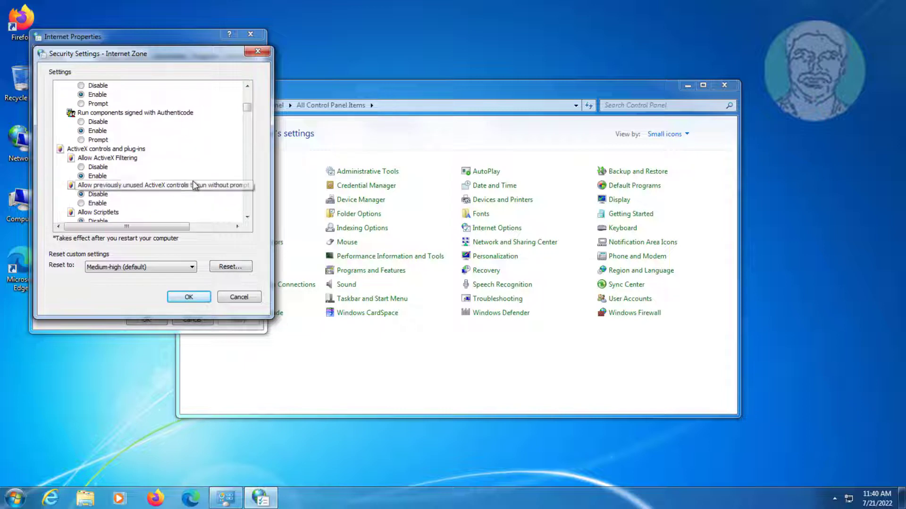
{"action": "scroll", "coordinate": [194, 185], "scroll_direction": "down", "scroll_amount": 5}
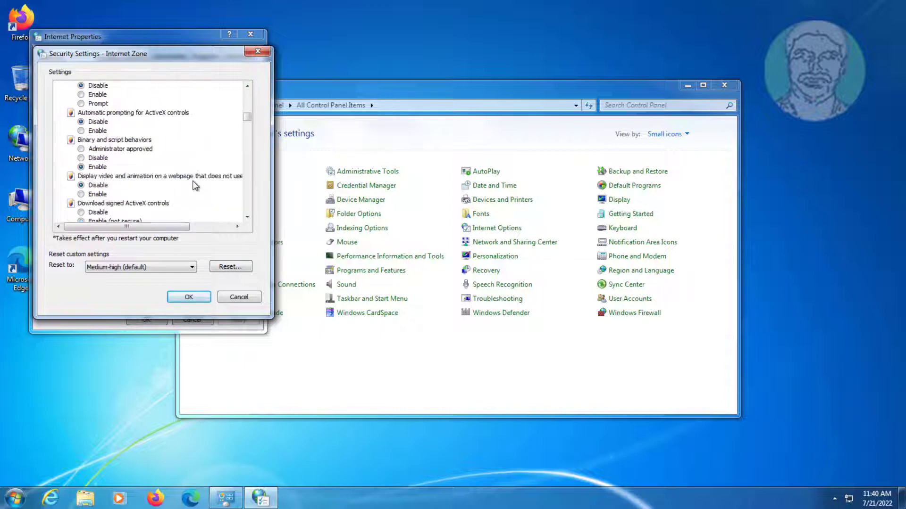
{"action": "scroll", "coordinate": [194, 185], "scroll_direction": "down", "scroll_amount": 2}
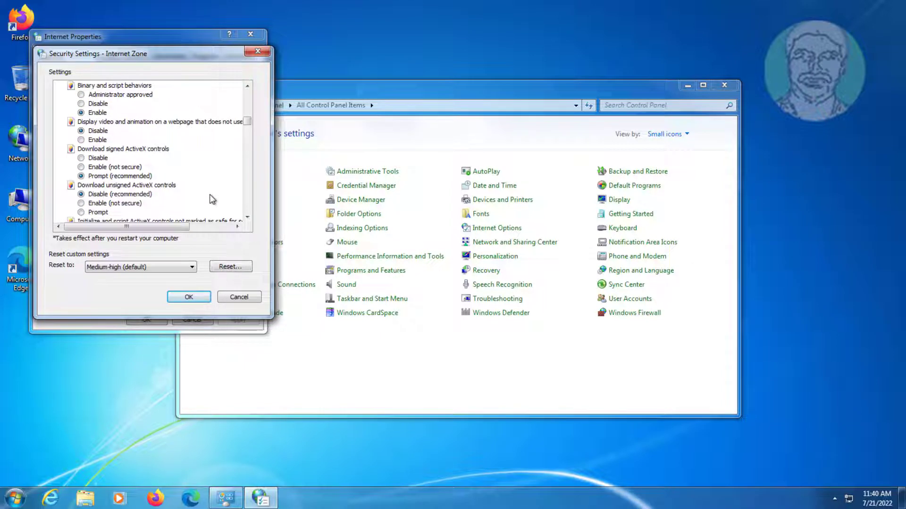
{"action": "scroll", "coordinate": [211, 199], "scroll_direction": "down", "scroll_amount": 2}
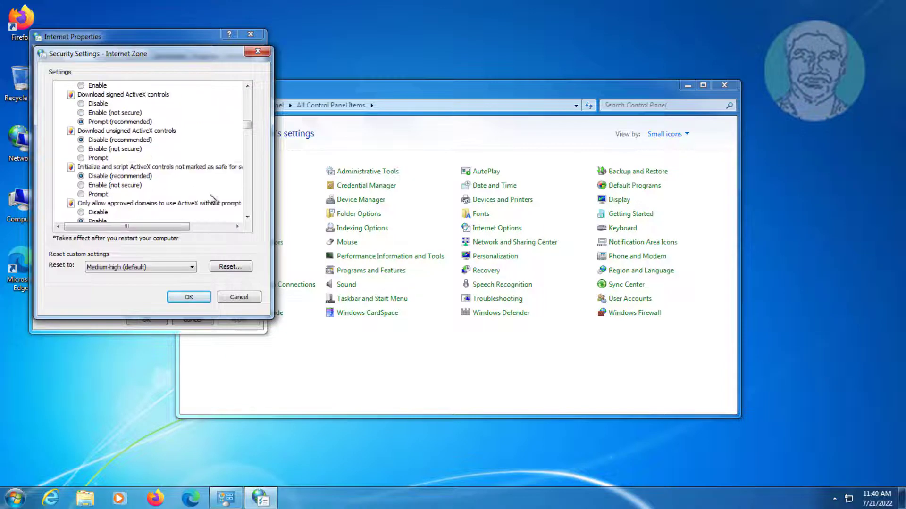
{"action": "scroll", "coordinate": [226, 195], "scroll_direction": "down", "scroll_amount": 1}
{"action": "scroll", "coordinate": [227, 195], "scroll_direction": "down", "scroll_amount": 2}
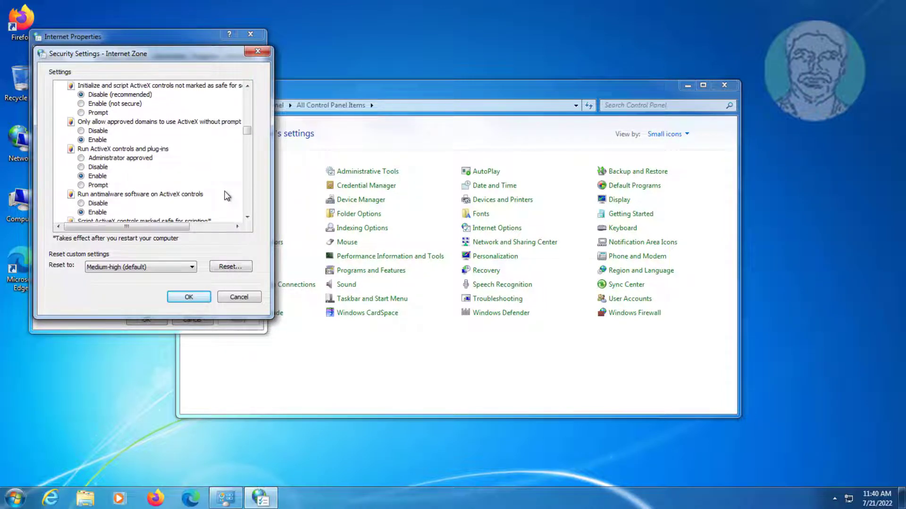
{"action": "scroll", "coordinate": [227, 195], "scroll_direction": "down", "scroll_amount": 5}
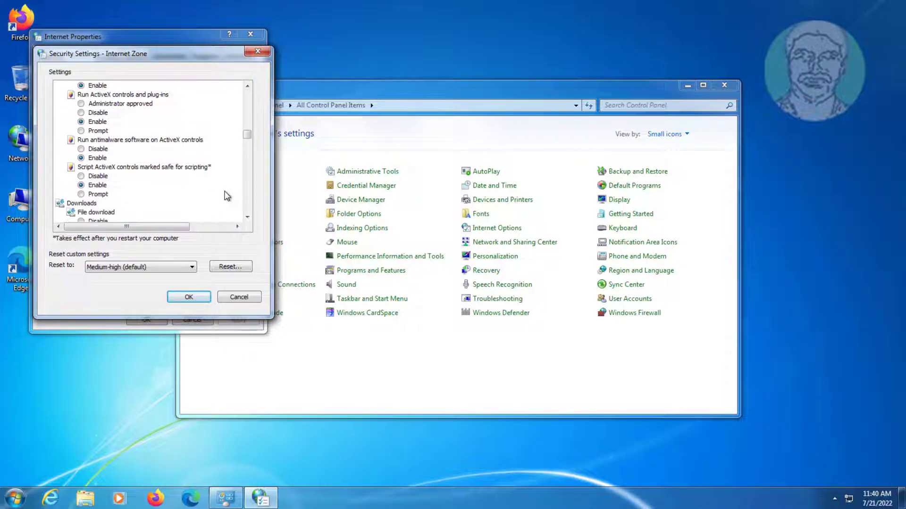
{"action": "scroll", "coordinate": [227, 195], "scroll_direction": "down", "scroll_amount": 1}
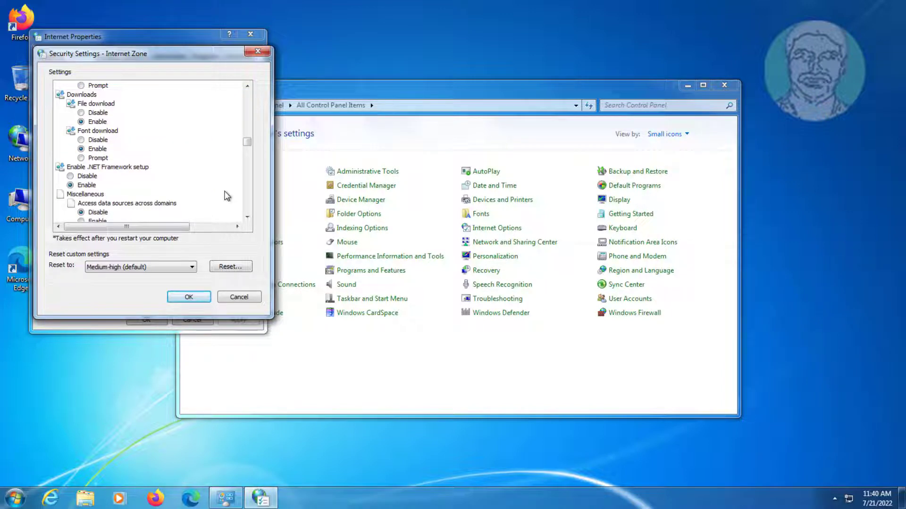
{"action": "scroll", "coordinate": [227, 196], "scroll_direction": "down", "scroll_amount": 4}
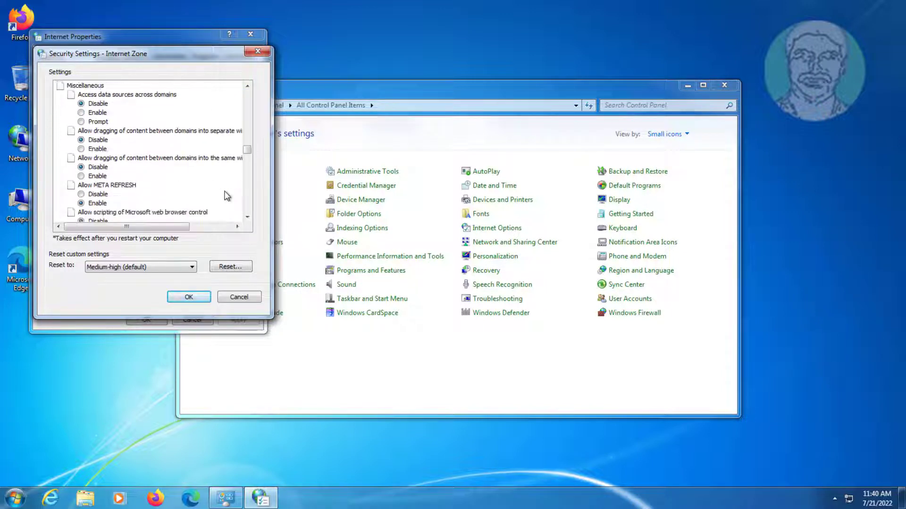
{"action": "scroll", "coordinate": [227, 195], "scroll_direction": "down", "scroll_amount": 1}
{"action": "scroll", "coordinate": [226, 195], "scroll_direction": "down", "scroll_amount": 2}
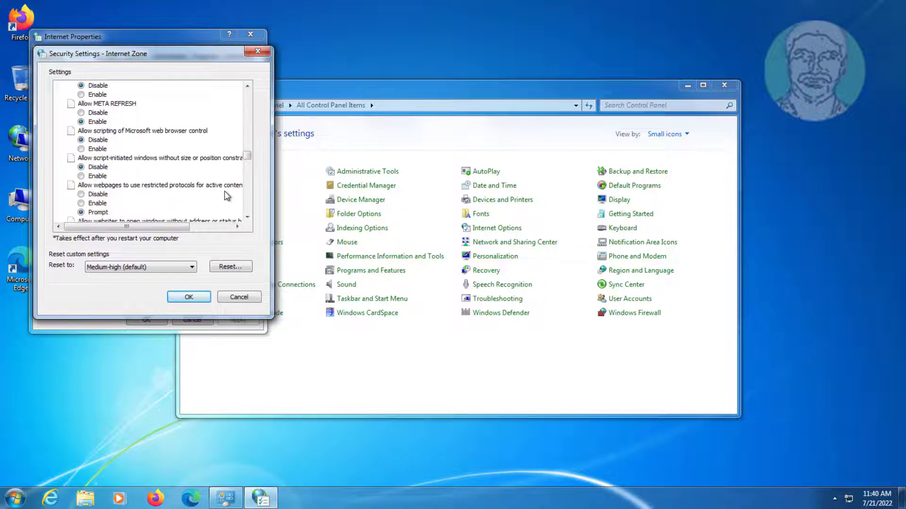
{"action": "scroll", "coordinate": [227, 195], "scroll_direction": "down", "scroll_amount": 3}
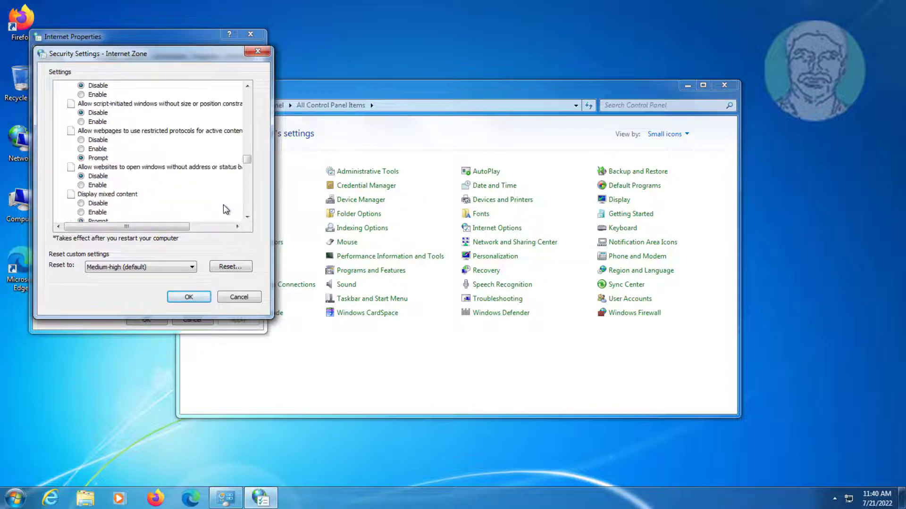
{"action": "scroll", "coordinate": [227, 210], "scroll_direction": "down", "scroll_amount": 3}
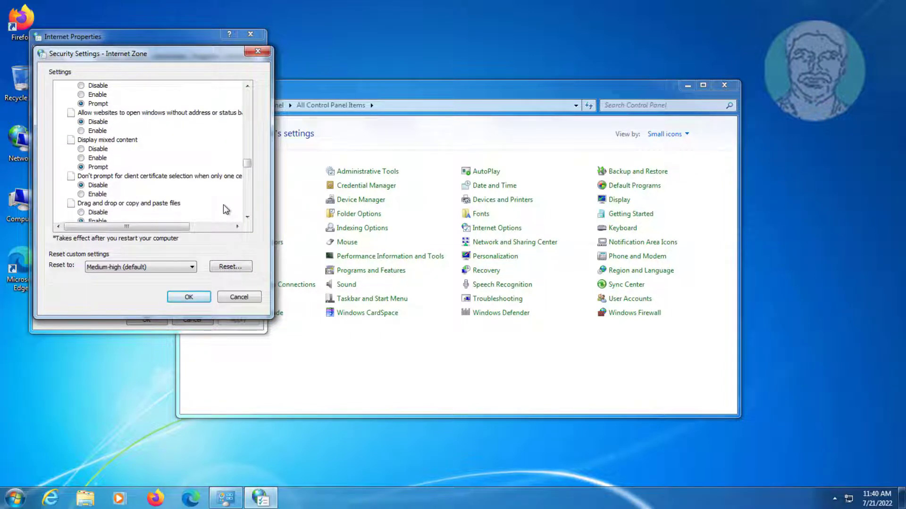
{"action": "scroll", "coordinate": [226, 209], "scroll_direction": "down", "scroll_amount": 3}
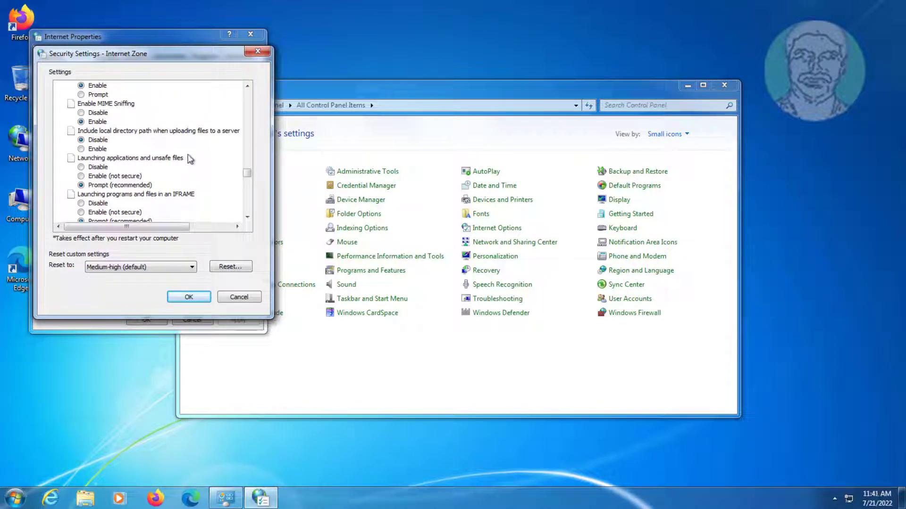
Set Launching applications and unsafe files to Enable and confirm the warning.
{"action": "left_click", "coordinate": [97, 176]}
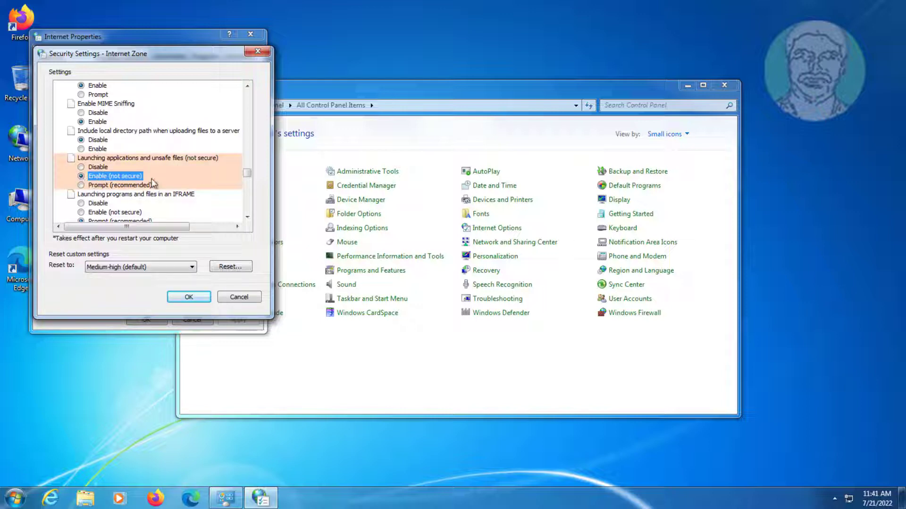
{"action": "left_click", "coordinate": [197, 297]}
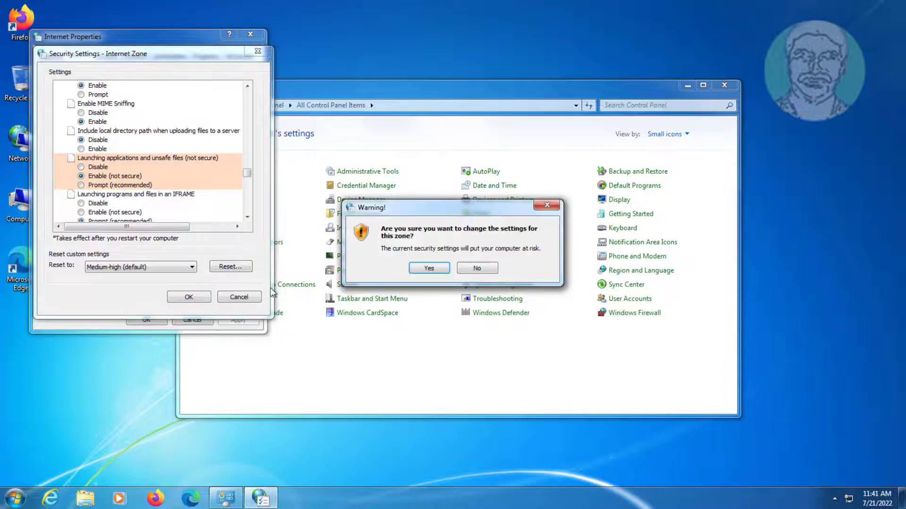
{"action": "left_click", "coordinate": [429, 268]}
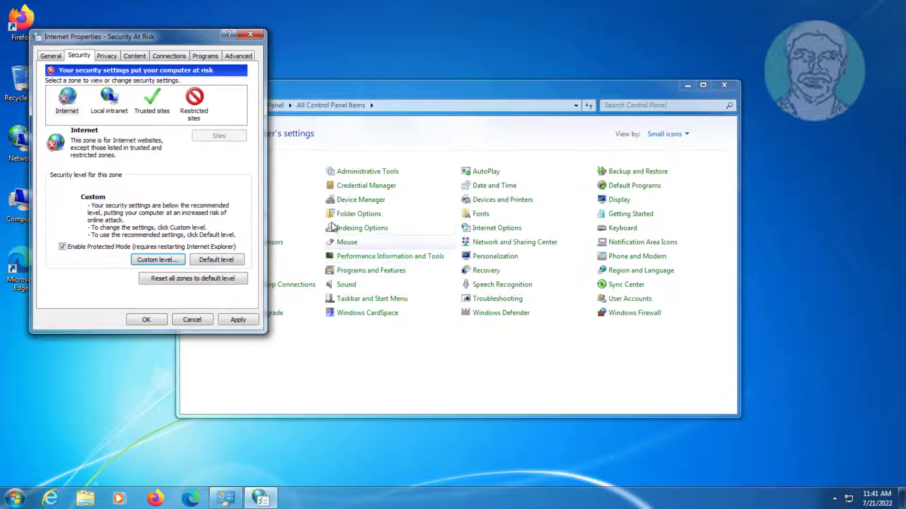
Apply and save Internet Properties, then close Control Panel.
{"action": "left_click", "coordinate": [252, 321]}
{"action": "left_click", "coordinate": [146, 320]}
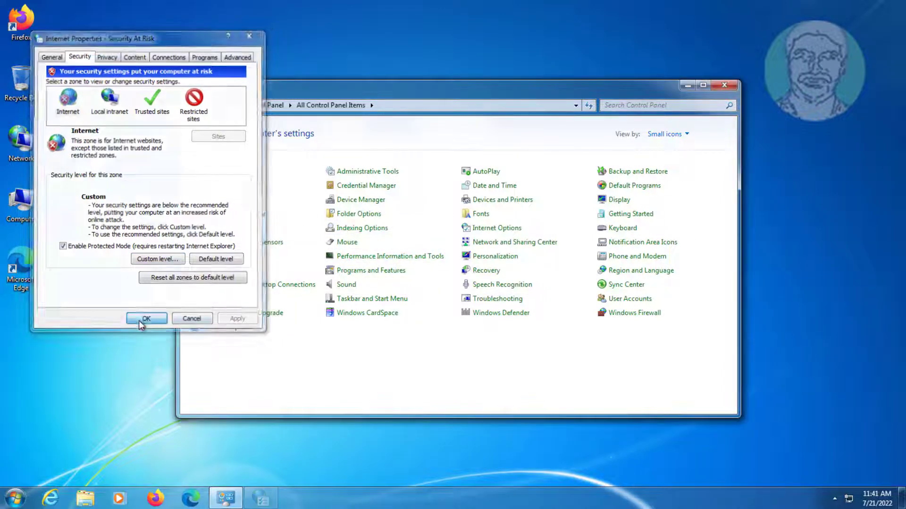
{"action": "left_click", "coordinate": [713, 88]}
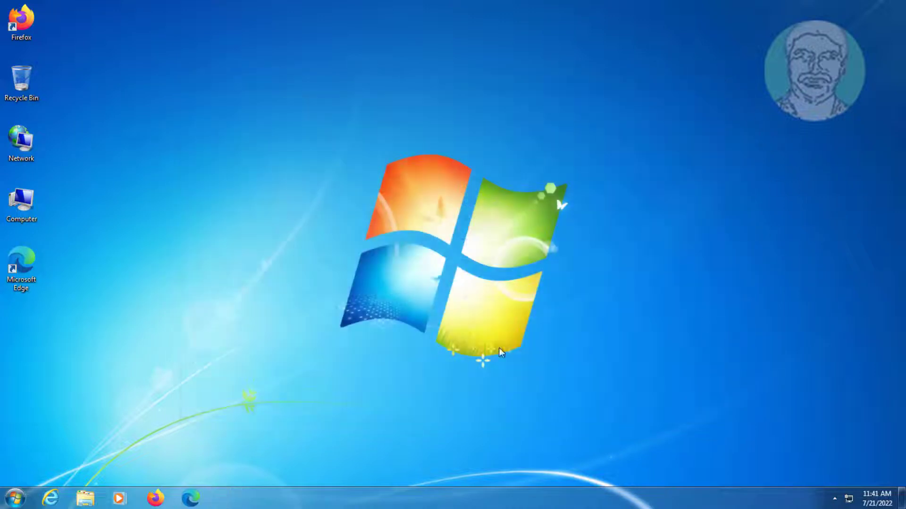
Restart the computer from the Start menu.
{"action": "left_click", "coordinate": [15, 498]}
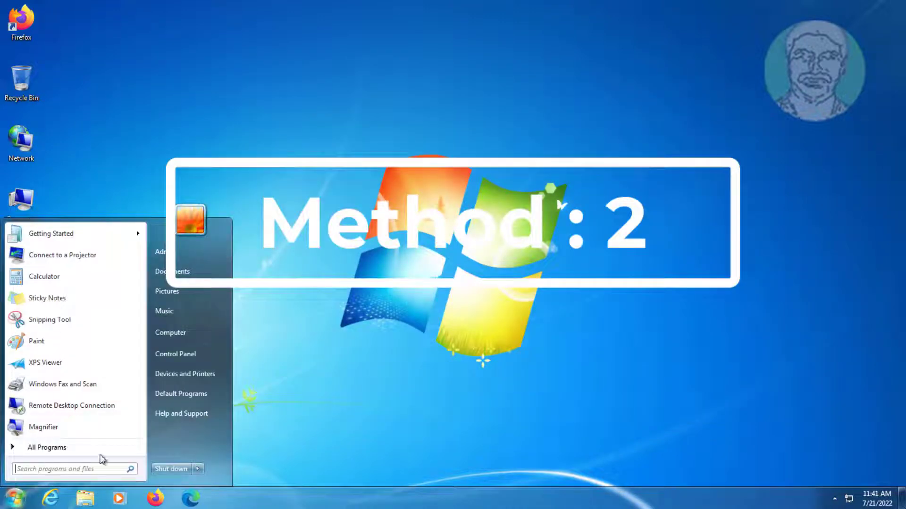
{"action": "left_click", "coordinate": [198, 470]}
{"action": "left_click", "coordinate": [506, 452]}
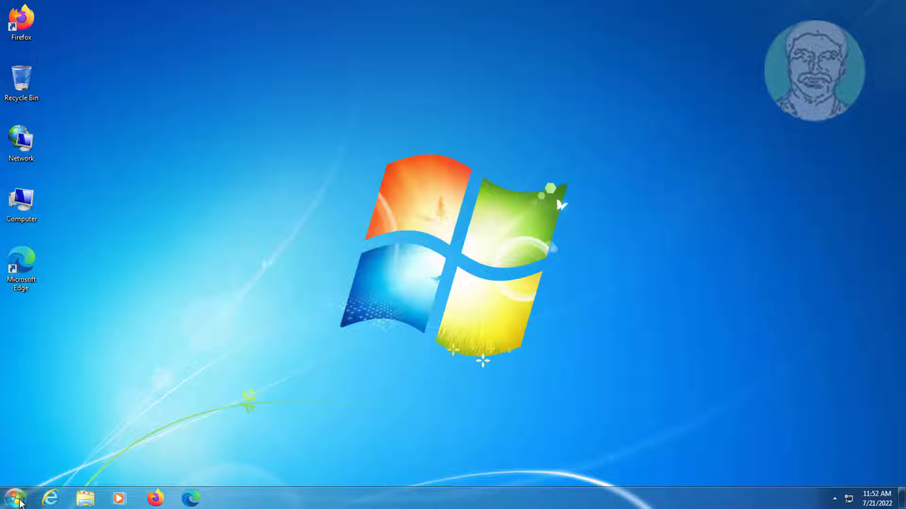
Search for regedit and run Registry Editor as administrator, approving the UAC prompt.
{"action": "left_click", "coordinate": [15, 498]}
{"action": "type", "text": "reg"}
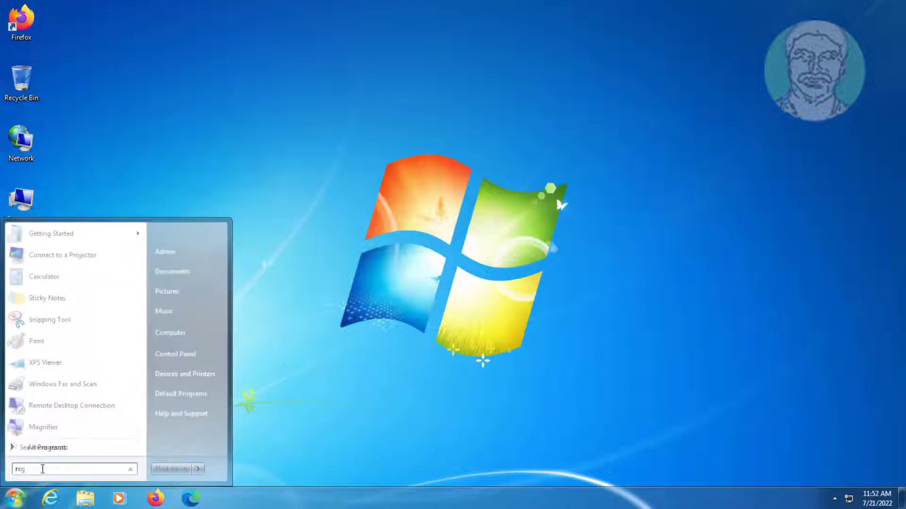
{"action": "type", "text": "edit"}
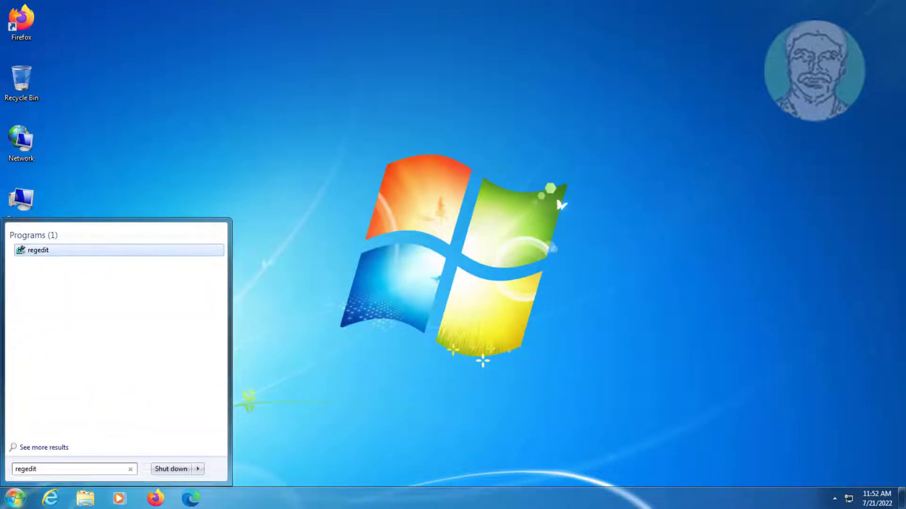
{"action": "right_click", "coordinate": [37, 254]}
{"action": "left_click", "coordinate": [93, 273]}
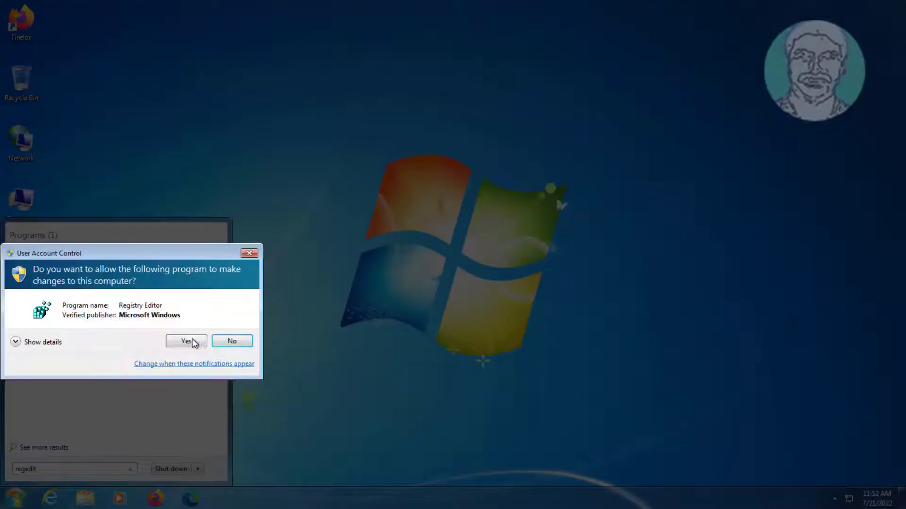
{"action": "left_click", "coordinate": [194, 341]}
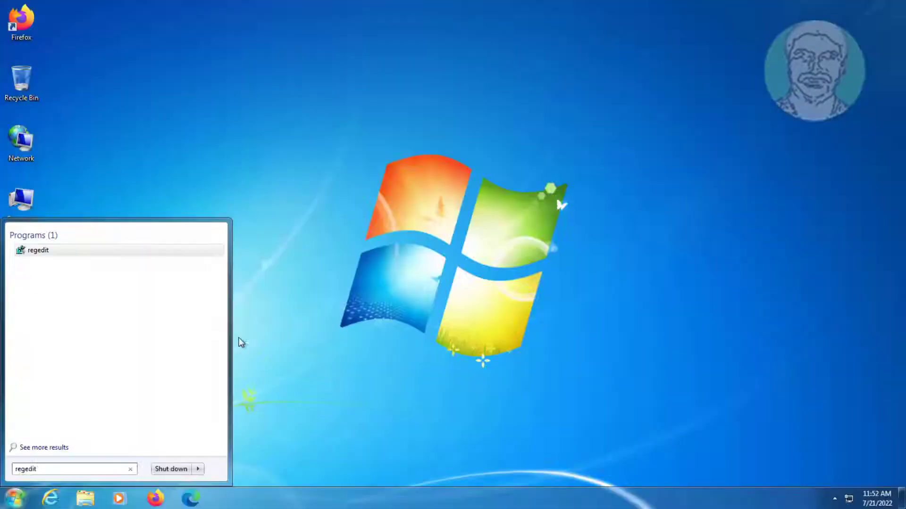
Navigate to HKEY_CLASSES_ROOT\Msi.Package\shell and expand the shell key.
{"action": "left_click", "coordinate": [20, 41]}
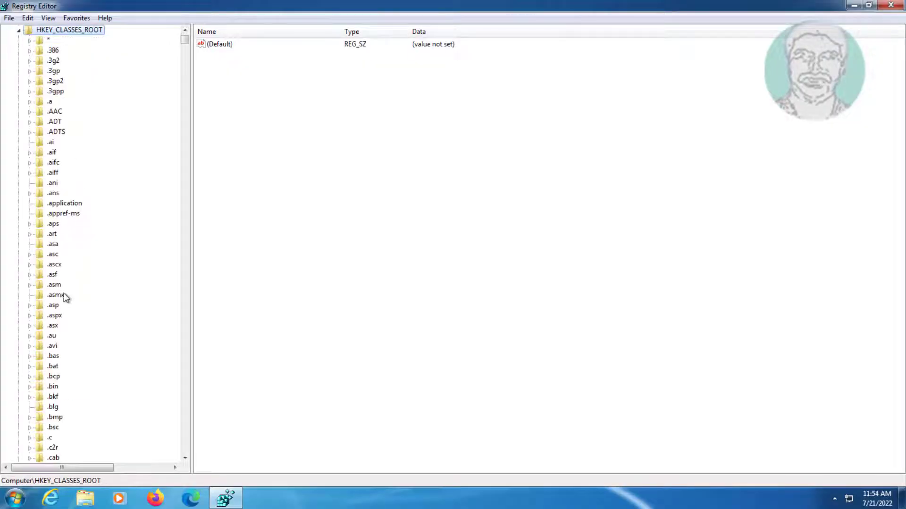
{"action": "left_click", "coordinate": [48, 348]}
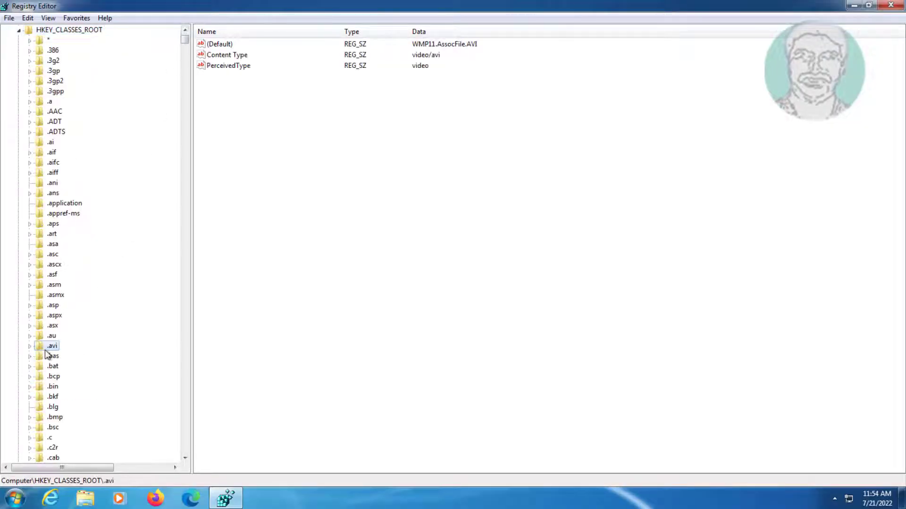
{"action": "key", "text": "m"}
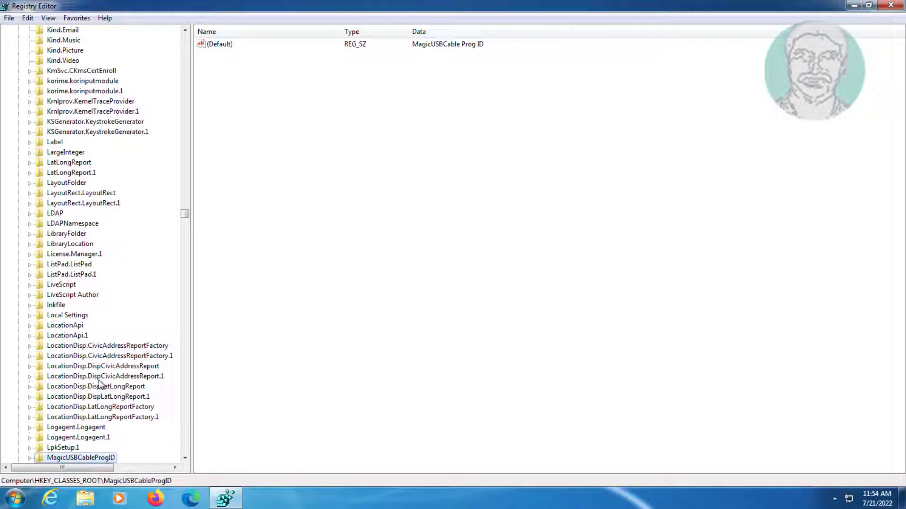
{"action": "left_click_drag", "start_coordinate": [184, 217], "coordinate": [184, 264]}
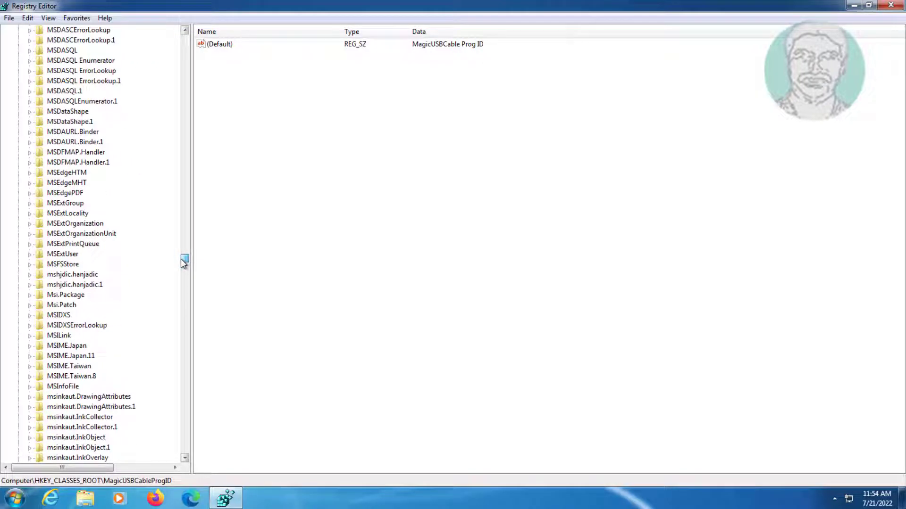
{"action": "left_click", "coordinate": [67, 296]}
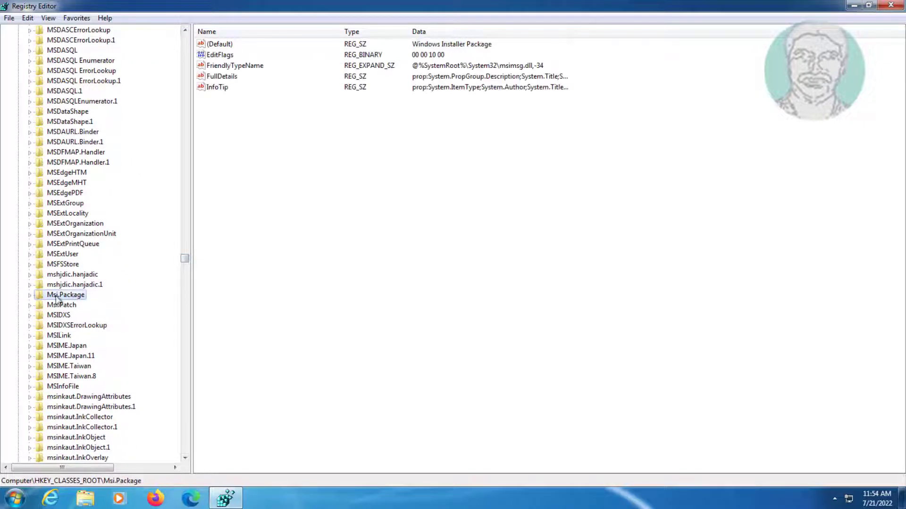
{"action": "left_click", "coordinate": [29, 296]}
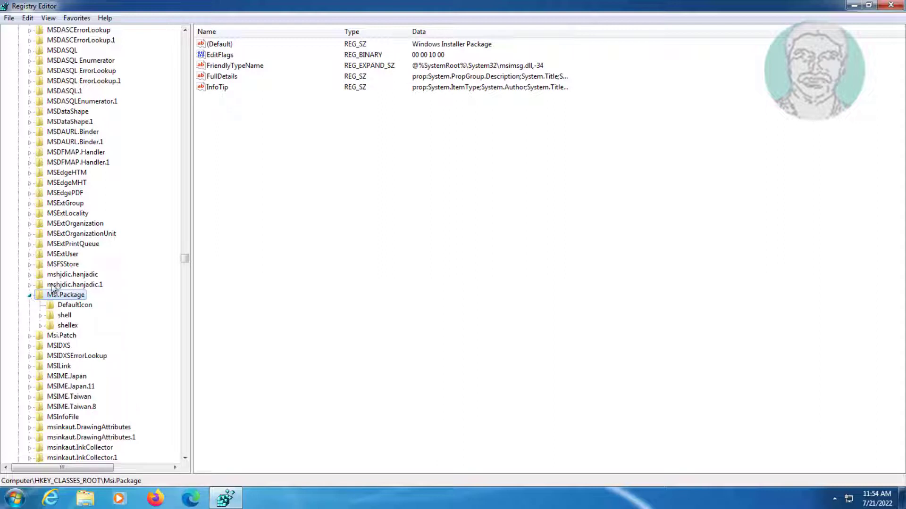
{"action": "left_click", "coordinate": [65, 315]}
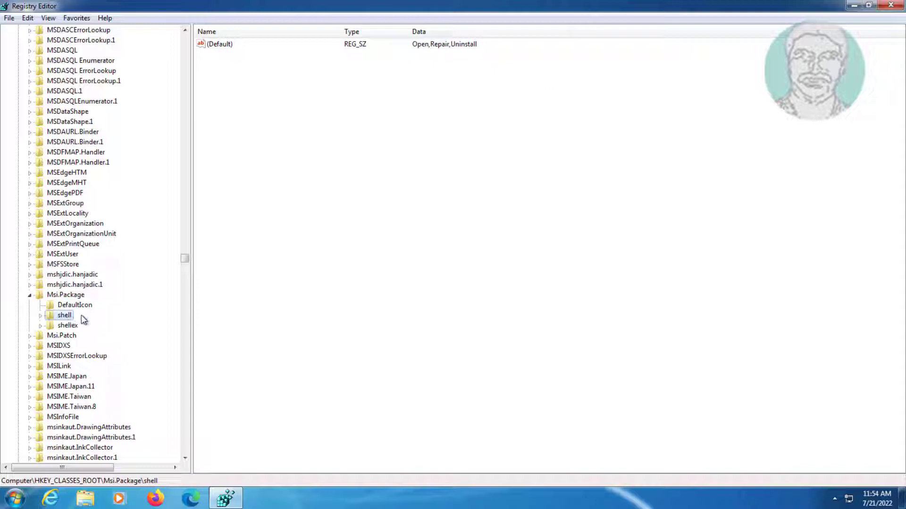
{"action": "left_click", "coordinate": [41, 316]}
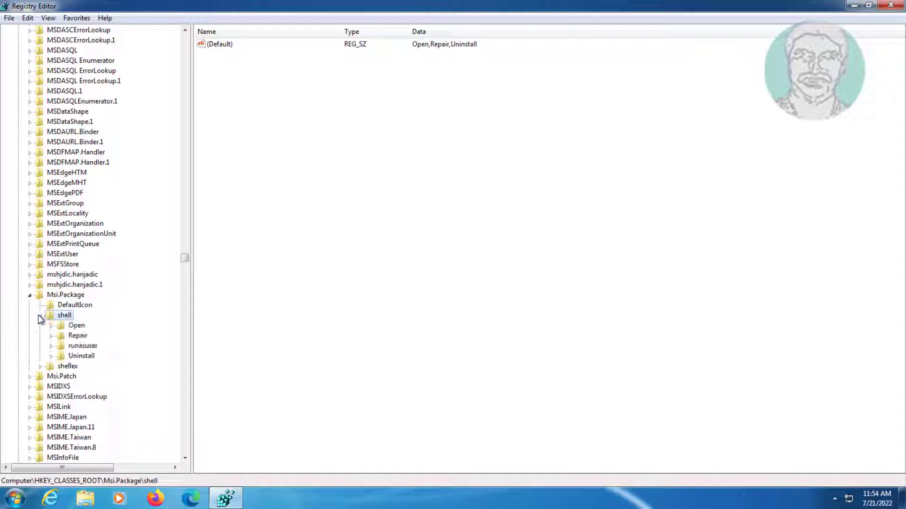
Create a new key under Msi.Package\shell.
{"action": "right_click", "coordinate": [69, 316]}
{"action": "mouse_move", "coordinate": [107, 332]}
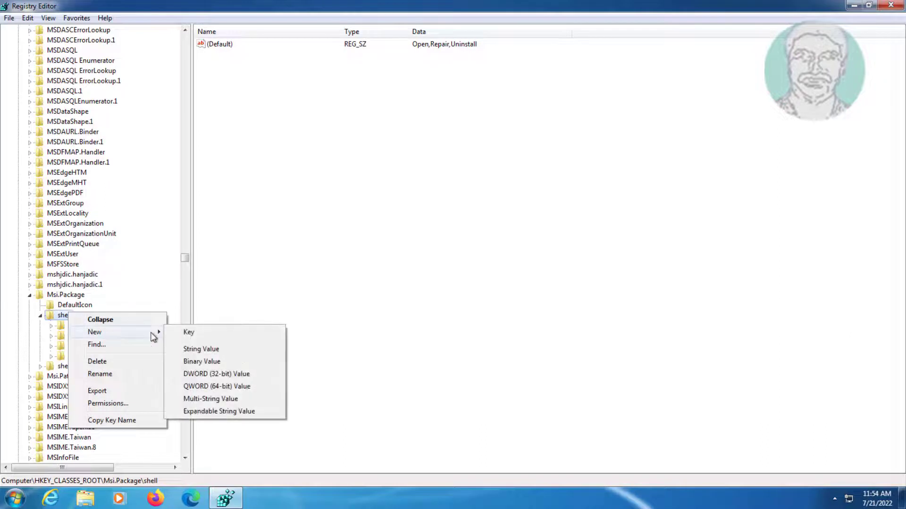
{"action": "left_click", "coordinate": [187, 333]}
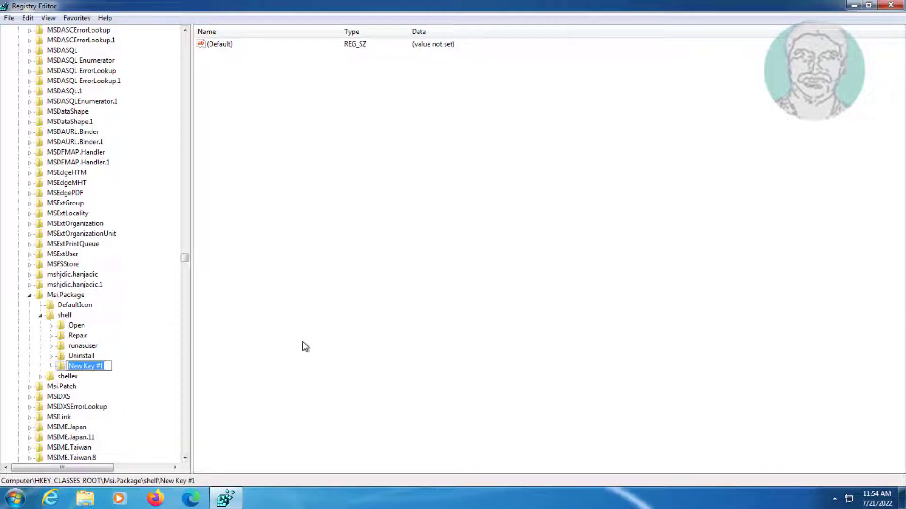
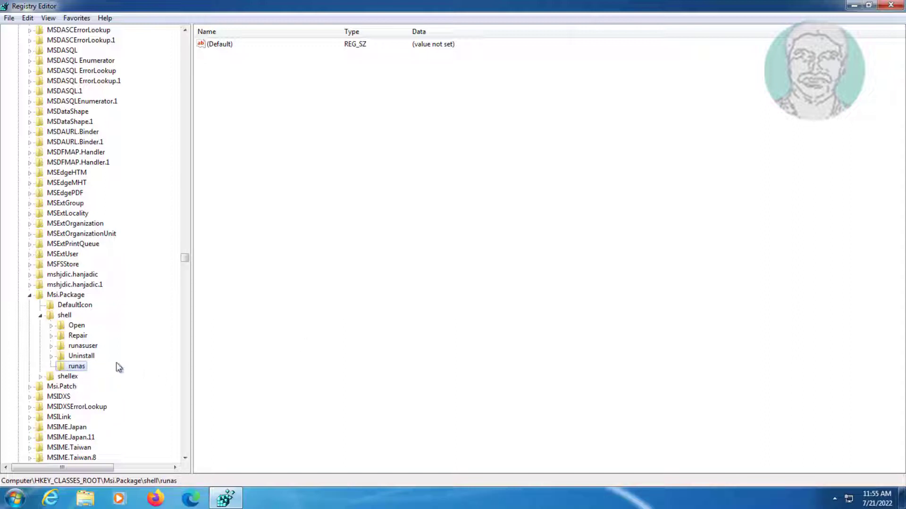
Open the (Default) value of the new runas key under Msi.Package\shell for editing.
{"action": "left_click", "coordinate": [219, 45]}
{"action": "double_click", "coordinate": [226, 46]}
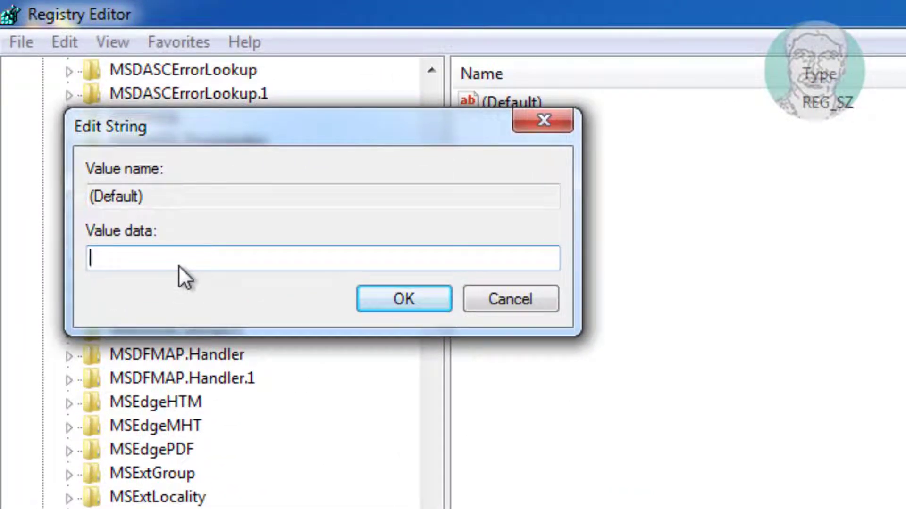
Set the runas (Default) value data to 'Install as &administrator'.
{"action": "type", "text": "Install as"}
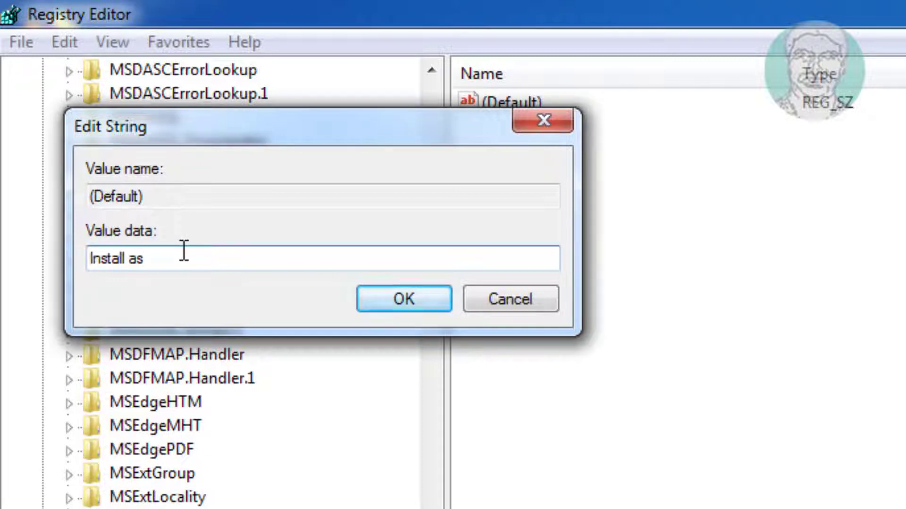
{"action": "type", "text": " &administra"}
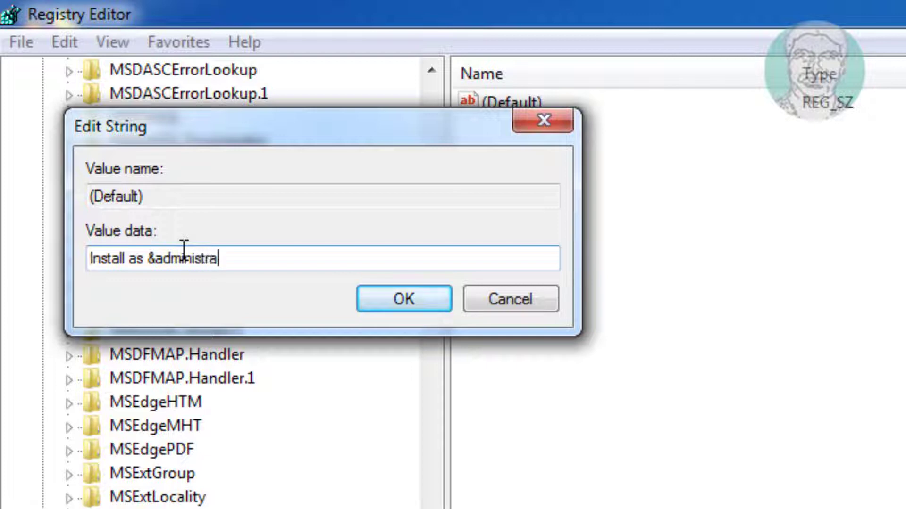
{"action": "type", "text": "tor"}
{"action": "left_click", "coordinate": [406, 298]}
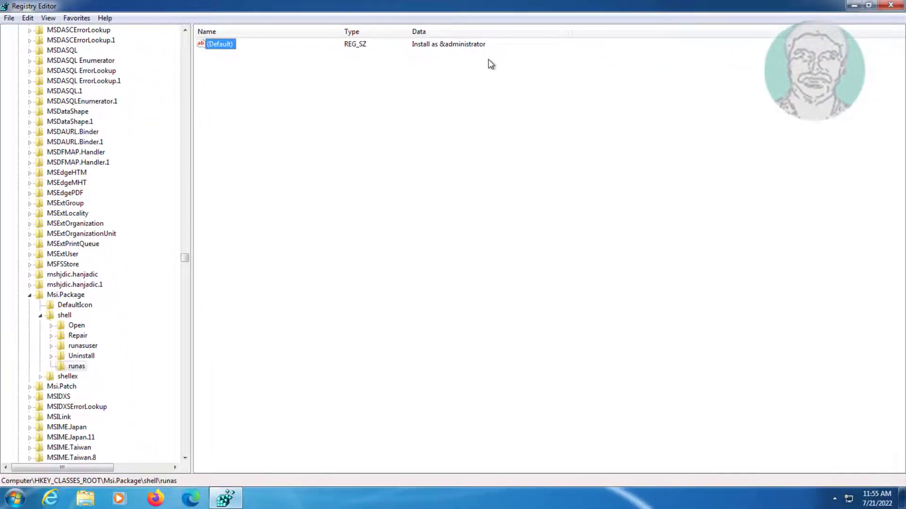
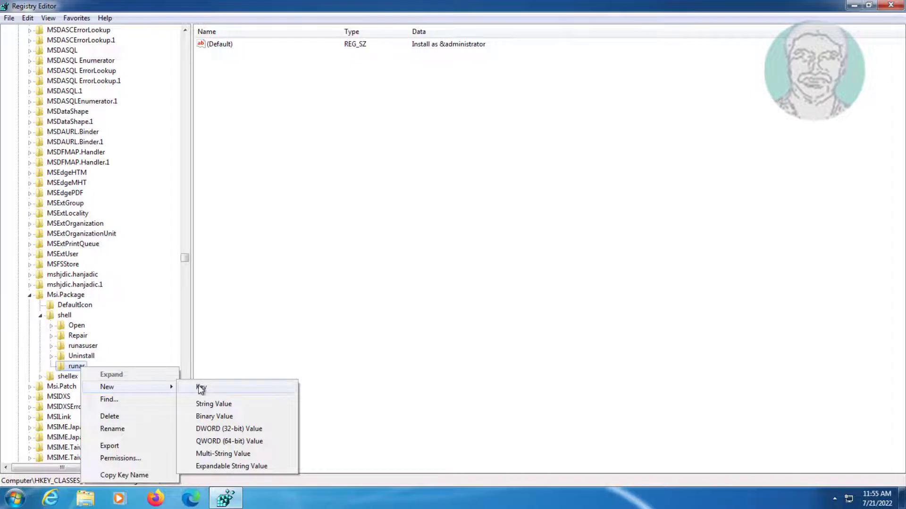
Add a new key named 'command' under runas and open its (Default) string value for editing.
{"action": "left_click", "coordinate": [201, 388]}
{"action": "type", "text": "command"}
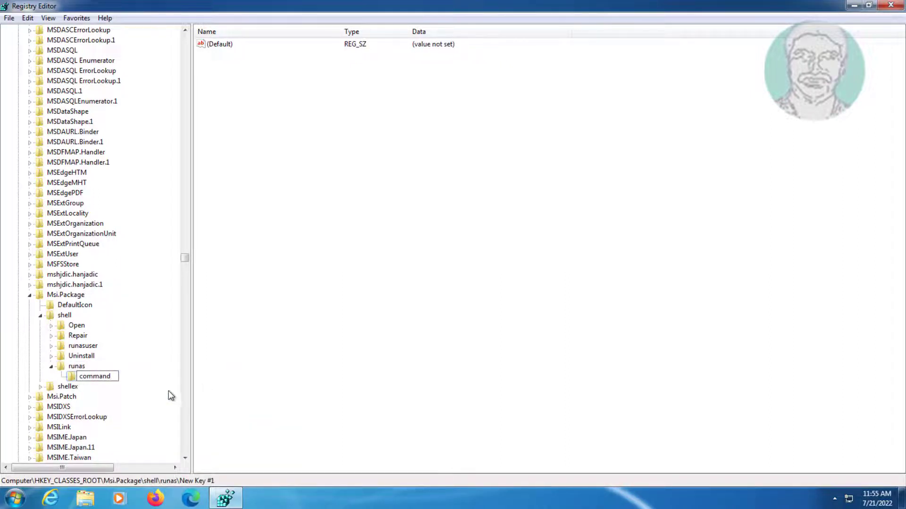
{"action": "key", "text": "Return"}
{"action": "double_click", "coordinate": [219, 45]}
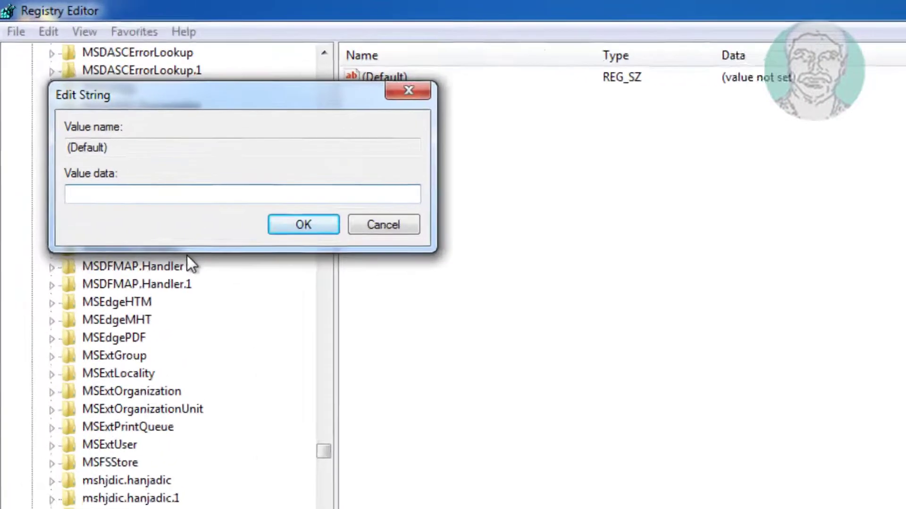
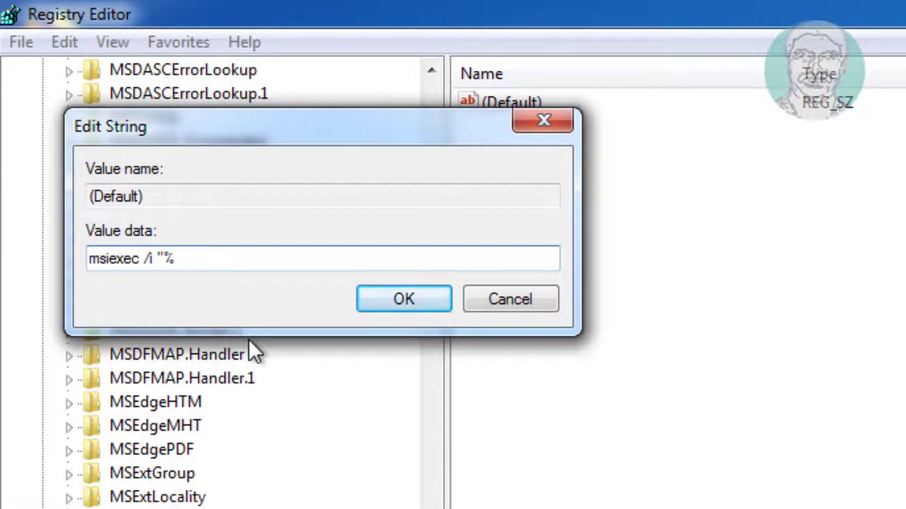
Finish the (Default) value data so it reads msiexec /i "%1".
{"action": "type", "text": "1\""}
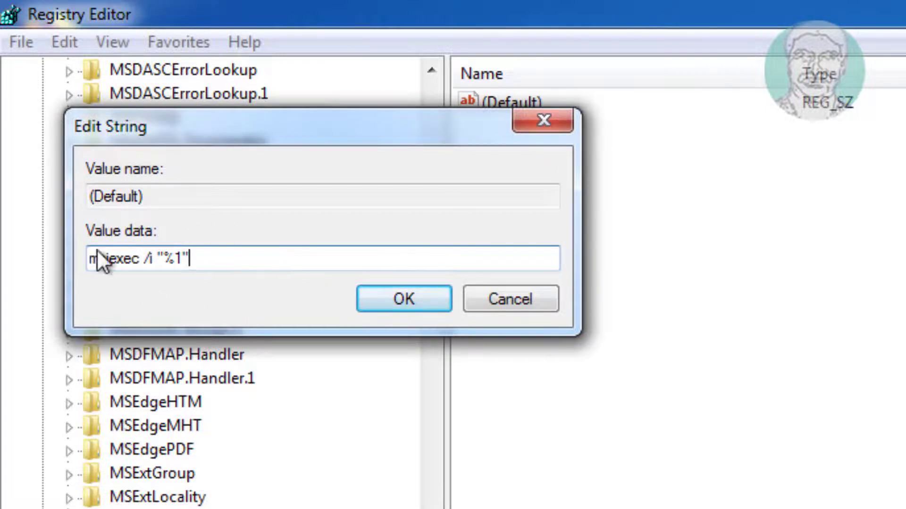
Save the msiexec /i "%1" data, then collapse shell, Msi.Package and HKEY_CLASSES_ROOT.
{"action": "left_click", "coordinate": [414, 301]}
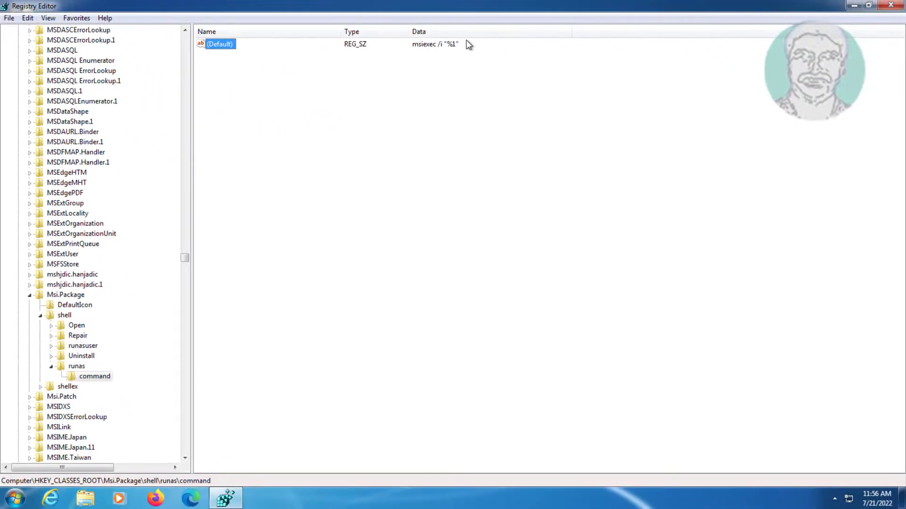
{"action": "left_click", "coordinate": [41, 315]}
{"action": "left_click", "coordinate": [29, 295]}
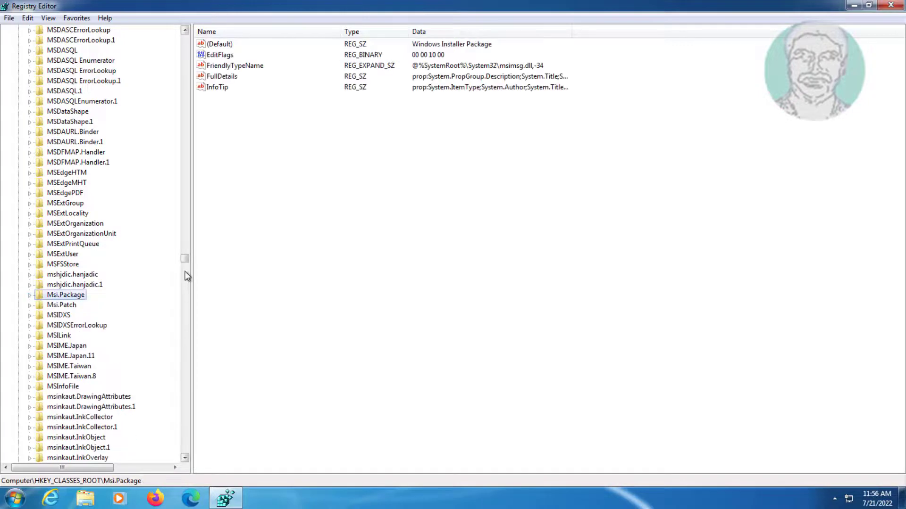
{"action": "left_click_drag", "start_coordinate": [184, 260], "coordinate": [184, 35]}
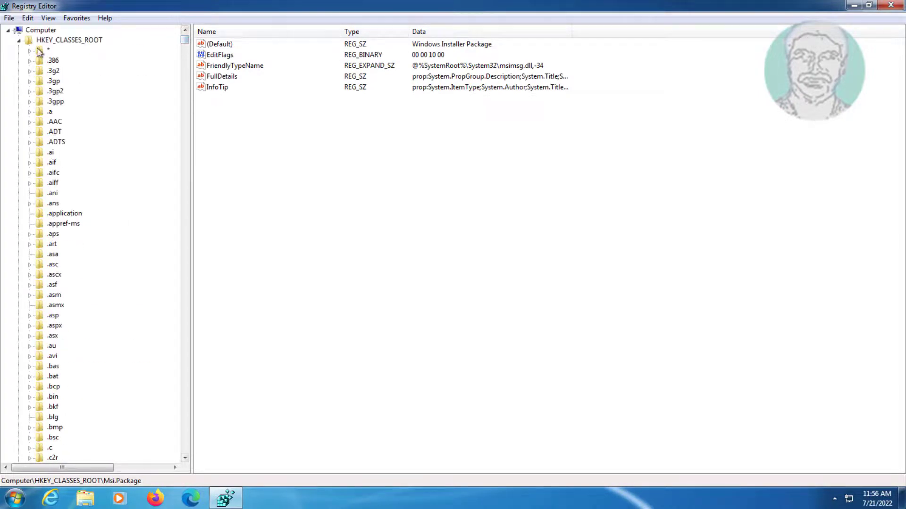
{"action": "left_click", "coordinate": [20, 41]}
Close Registry Editor and restart Windows from the Start menu power options.
{"action": "left_click", "coordinate": [898, 7]}
{"action": "left_click", "coordinate": [16, 500]}
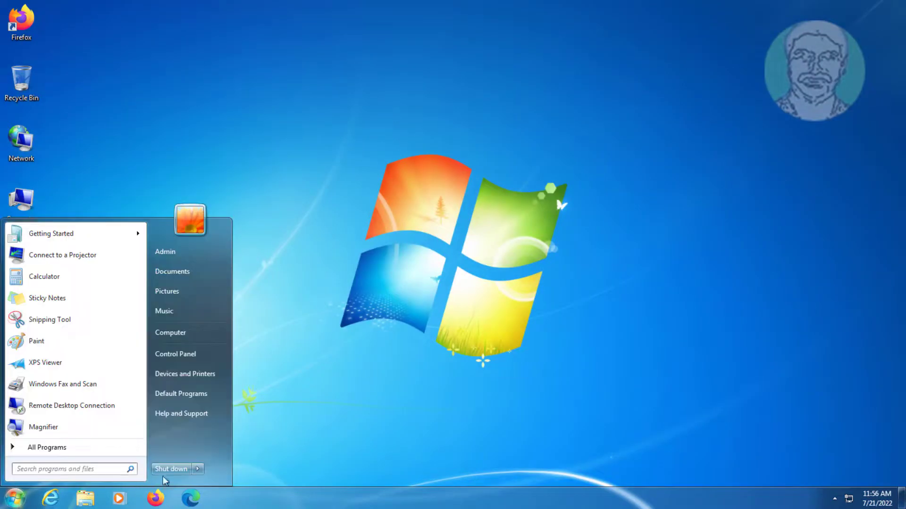
{"action": "left_click", "coordinate": [197, 469]}
{"action": "left_click", "coordinate": [244, 456]}
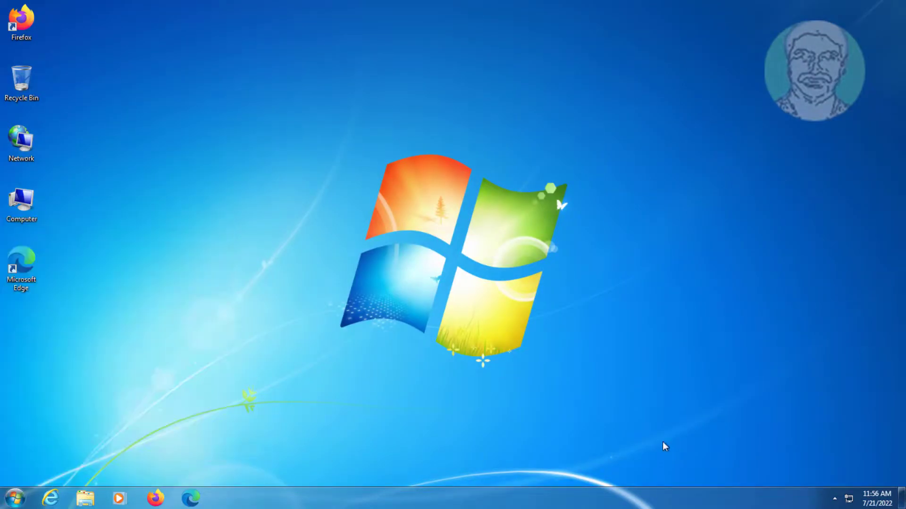